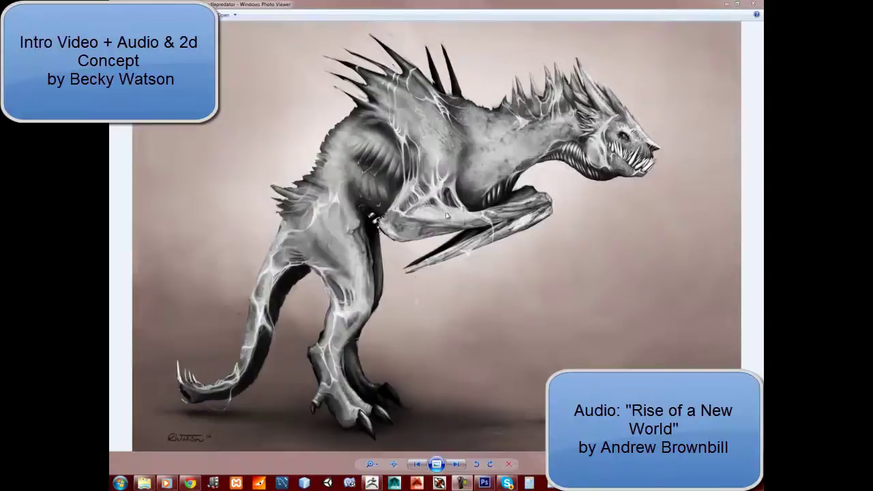
Zoom into the concept painting and pan to frame the toothy head and spiky neck
scroll(527, 241, "up", 1)
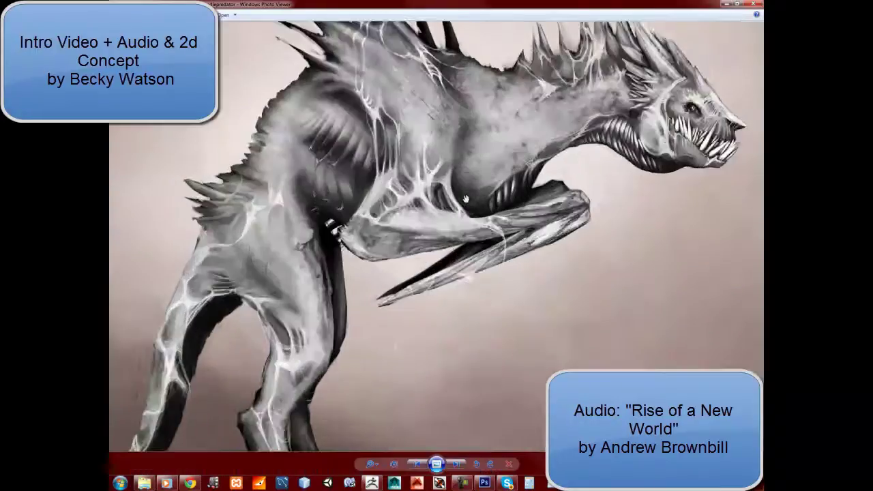
scroll(526, 242, "up", 1)
scroll(526, 242, "up", 1)
scroll(527, 242, "up", 1)
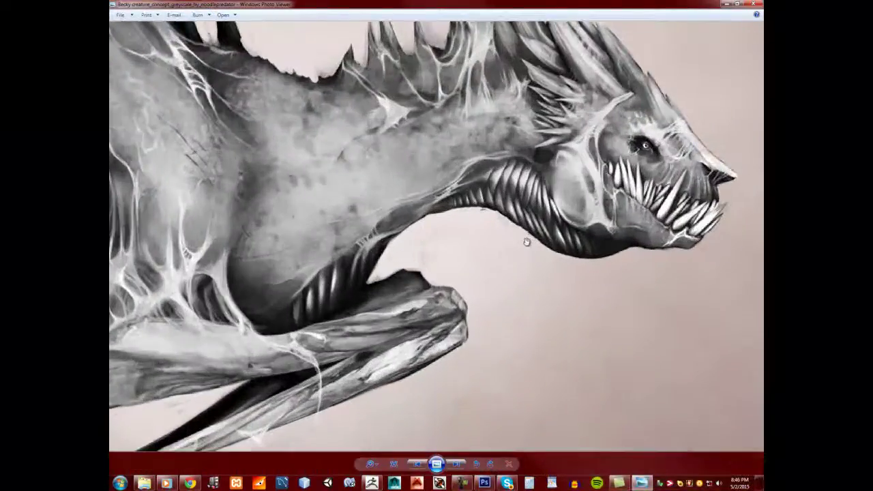
mouse_move(447, 187)
left_mouse_down()
mouse_move(476, 297)
mouse_move(395, 320)
mouse_move(587, 208)
mouse_move(483, 176)
mouse_move(559, 3)
left_mouse_up()
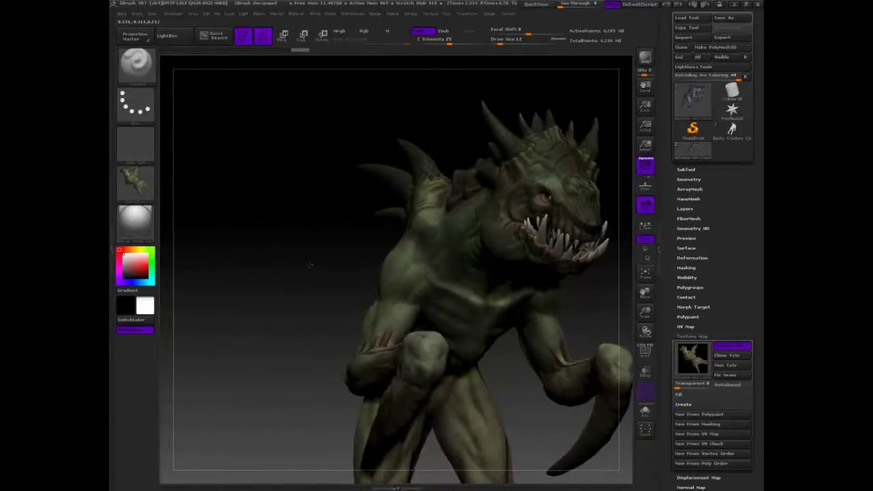
Rotate the green-textured creature sculpt to a left-facing side profile
mouse_move(306, 264)
left_mouse_down()
mouse_move(298, 267)
mouse_move(384, 297)
mouse_move(594, 343)
left_mouse_up()
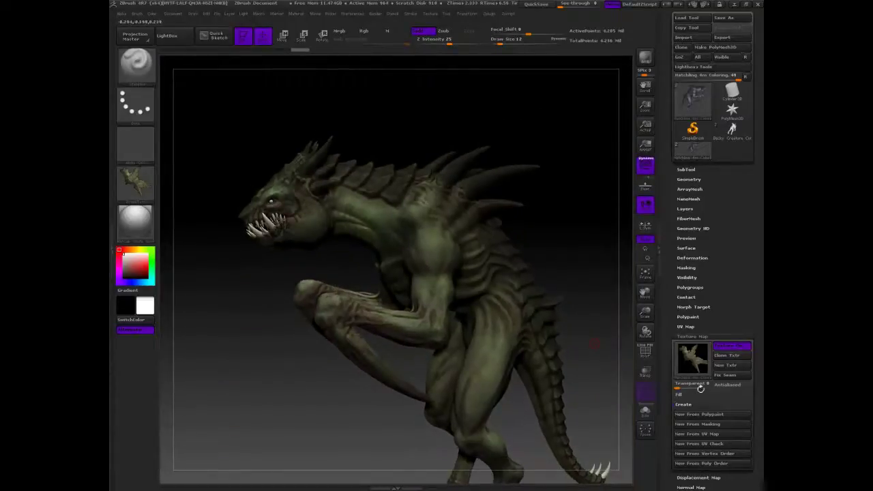
Apply the Hatchling Coloring Blue texture map, then orbit the creature to a right-facing side view
left_click(692, 358)
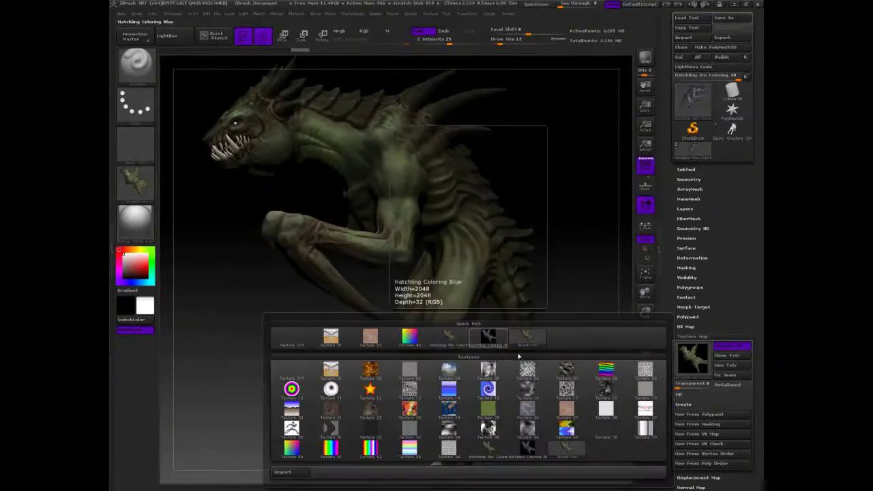
left_click(489, 338)
left_click_drag(618, 269, 590, 217)
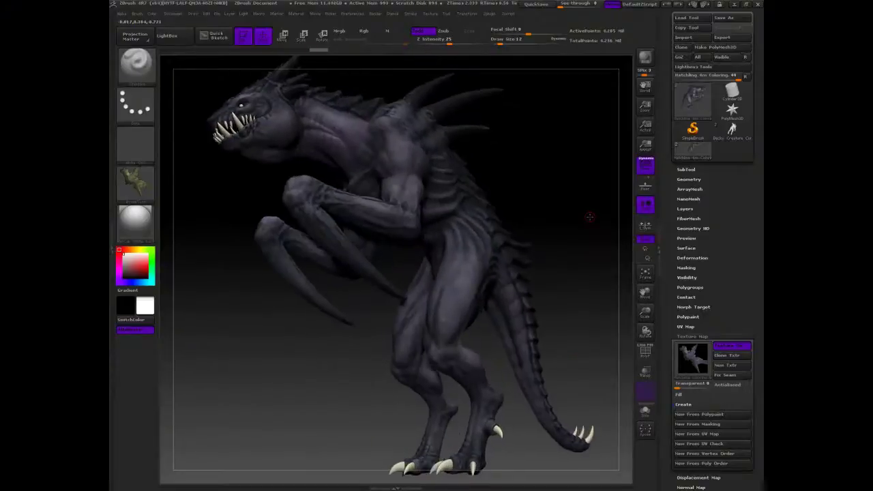
left_click_drag(555, 193, 534, 212)
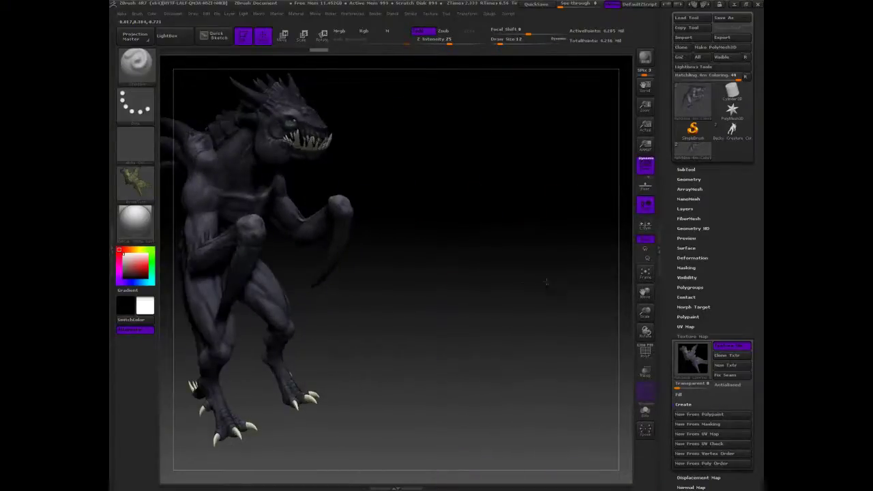
mouse_move(546, 279)
left_mouse_down()
mouse_move(419, 345)
mouse_move(562, 368)
left_mouse_up()
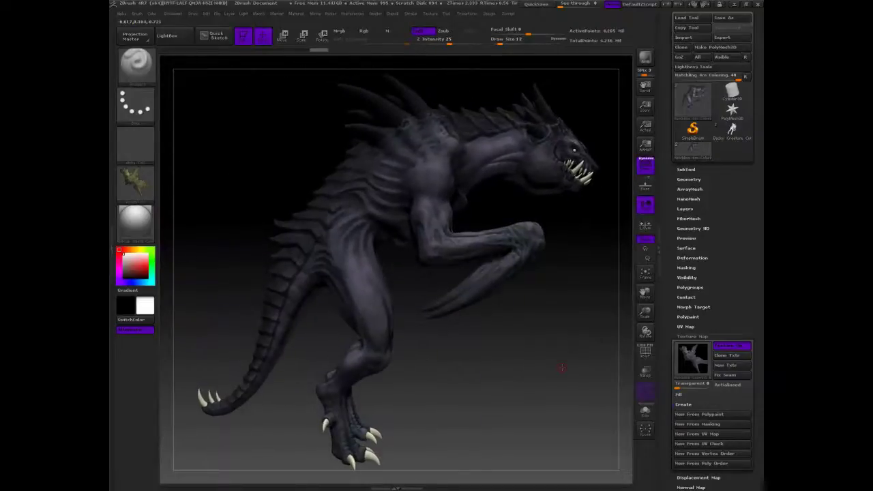